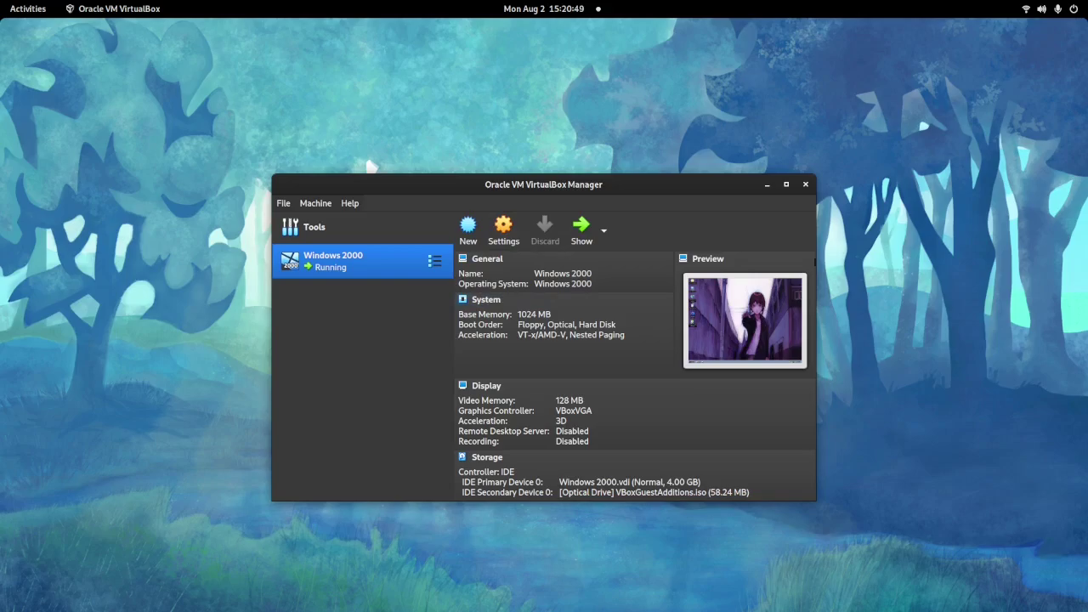
Switch to Firefox, open the VirtualBox 6.1.26 package for Fedora 33 / 34 from the Linux downloads, and cancel saving the file.
{"action": "left_click", "coordinate": [28, 8]}
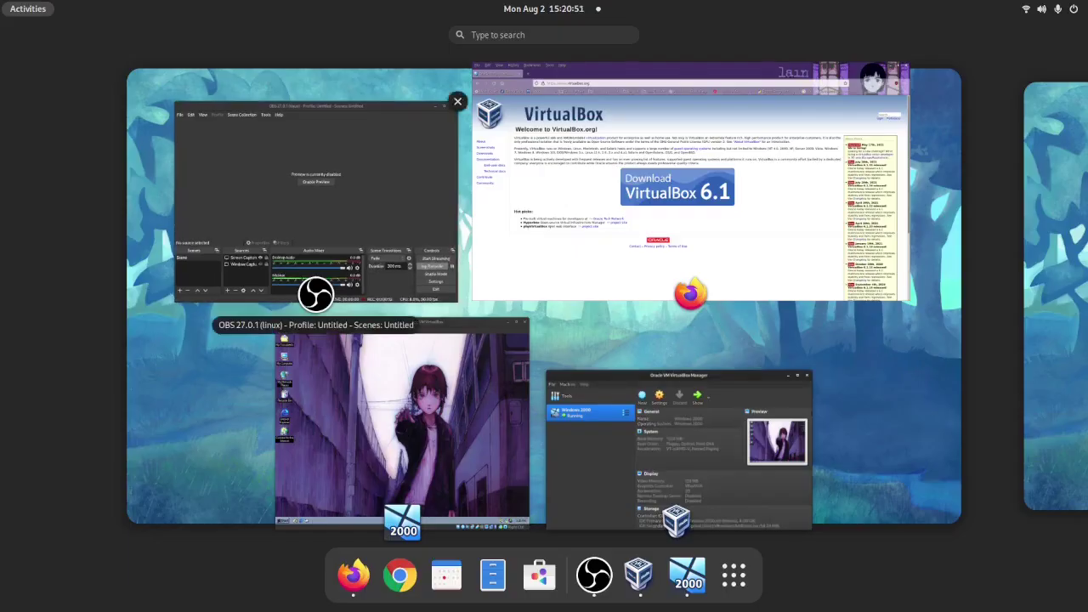
{"action": "left_click", "coordinate": [689, 195]}
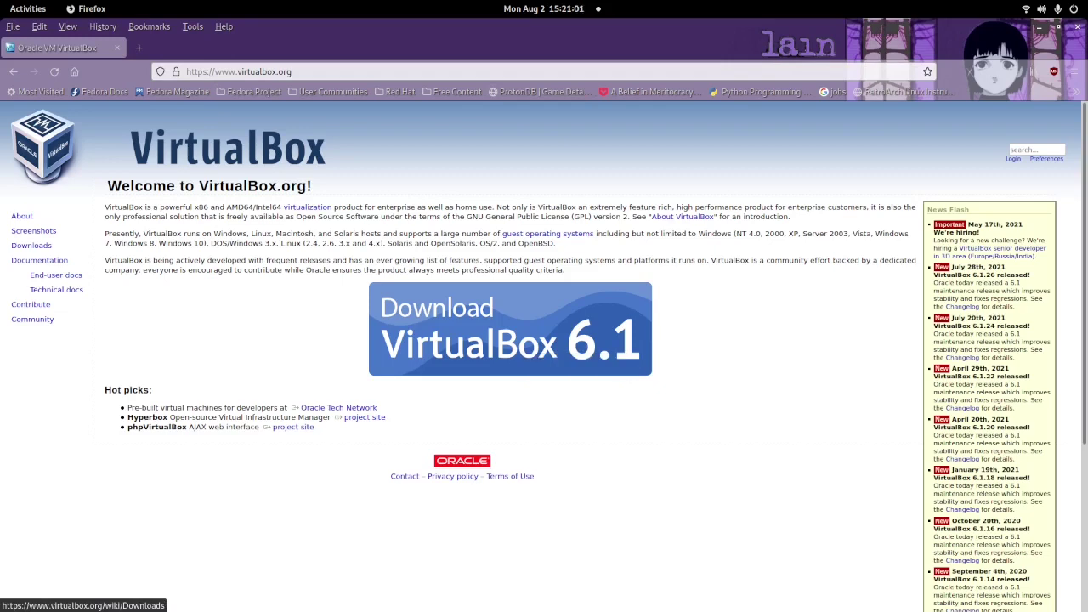
{"action": "left_click", "coordinate": [510, 329]}
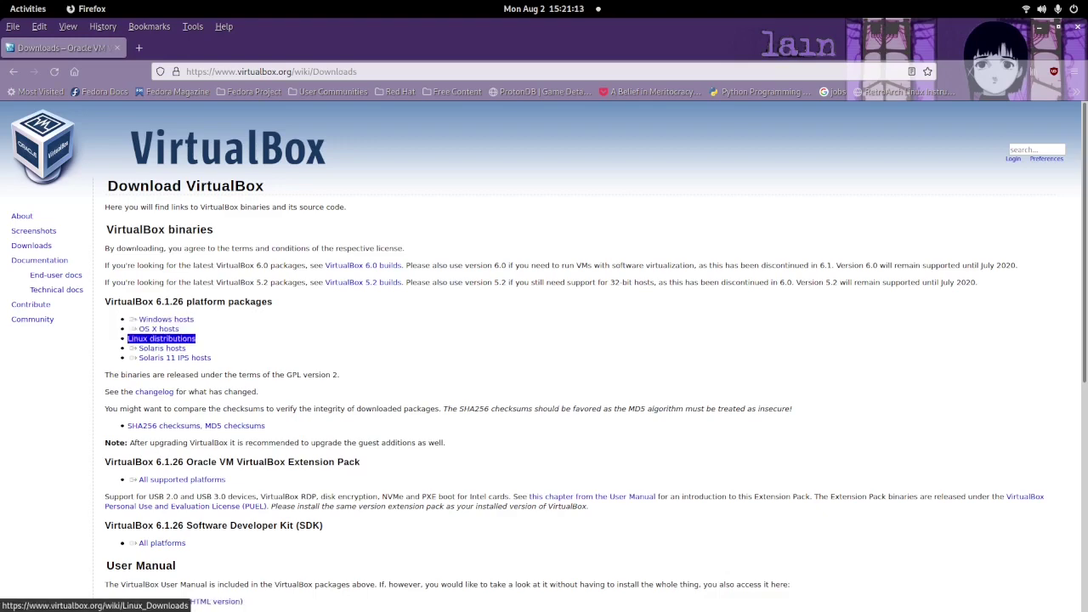
{"action": "key", "text": "Return"}
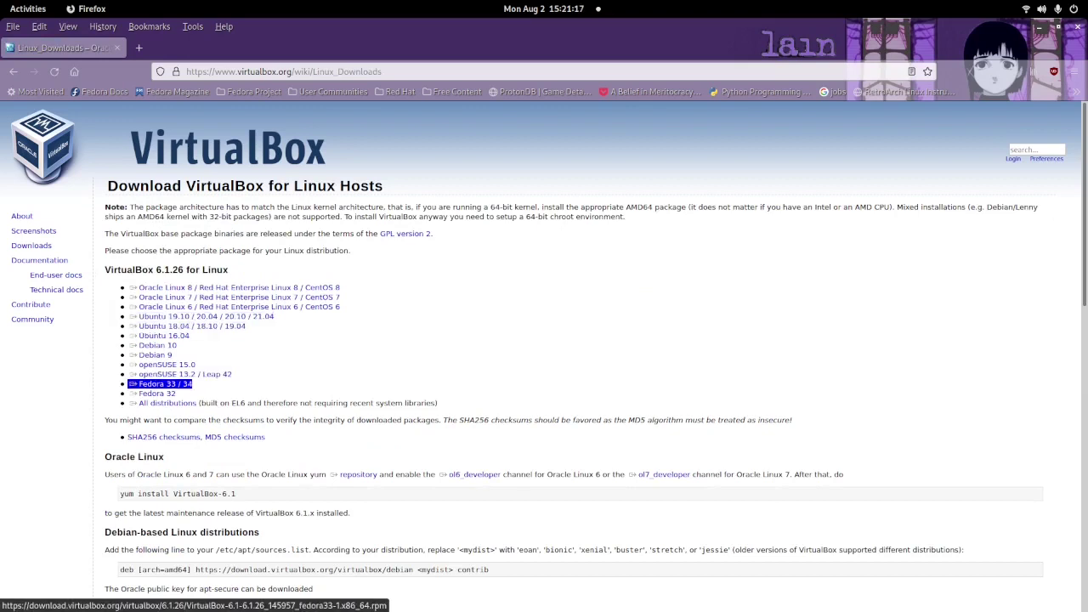
{"action": "key", "text": "Return"}
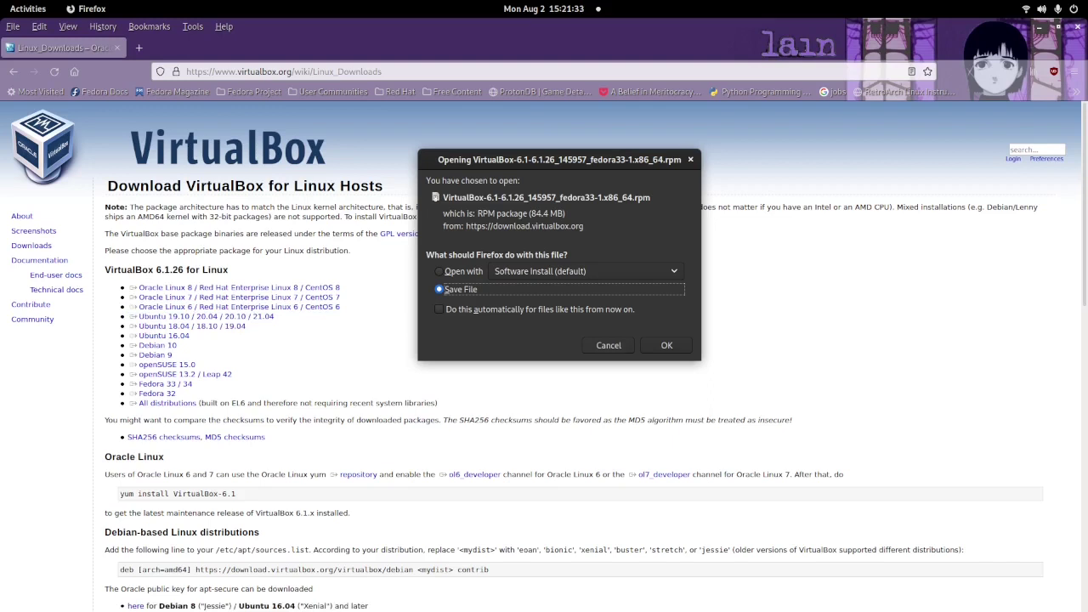
{"action": "left_click", "coordinate": [608, 345]}
Open a terminal over the browser and change to the home account's Downloads directory.
{"action": "key", "text": "ctrl+alt+t"}
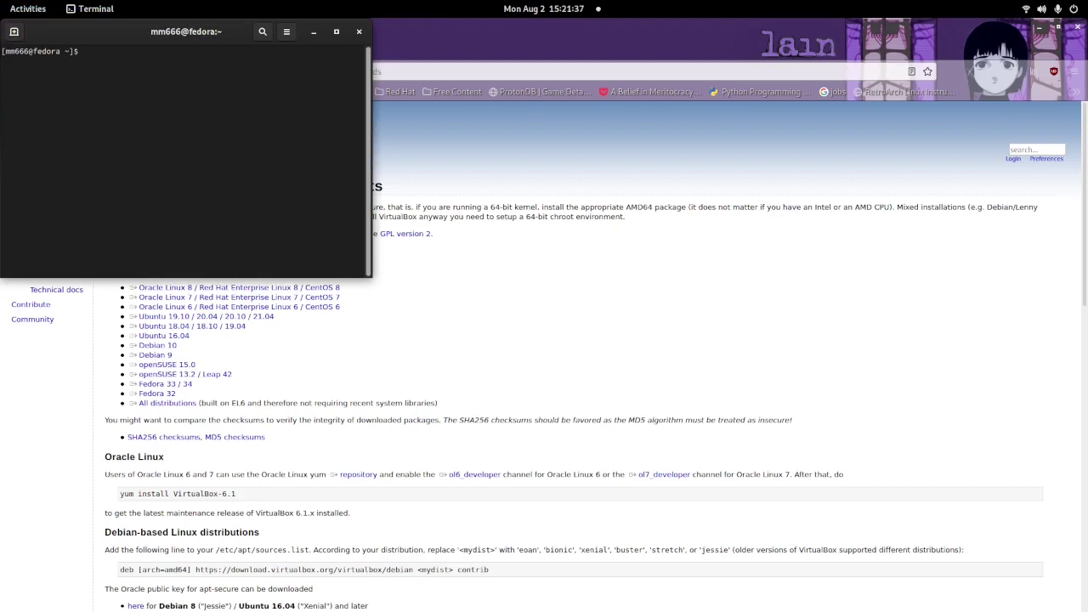
{"action": "left_click_drag", "start_coordinate": [186, 32], "coordinate": [266, 99]}
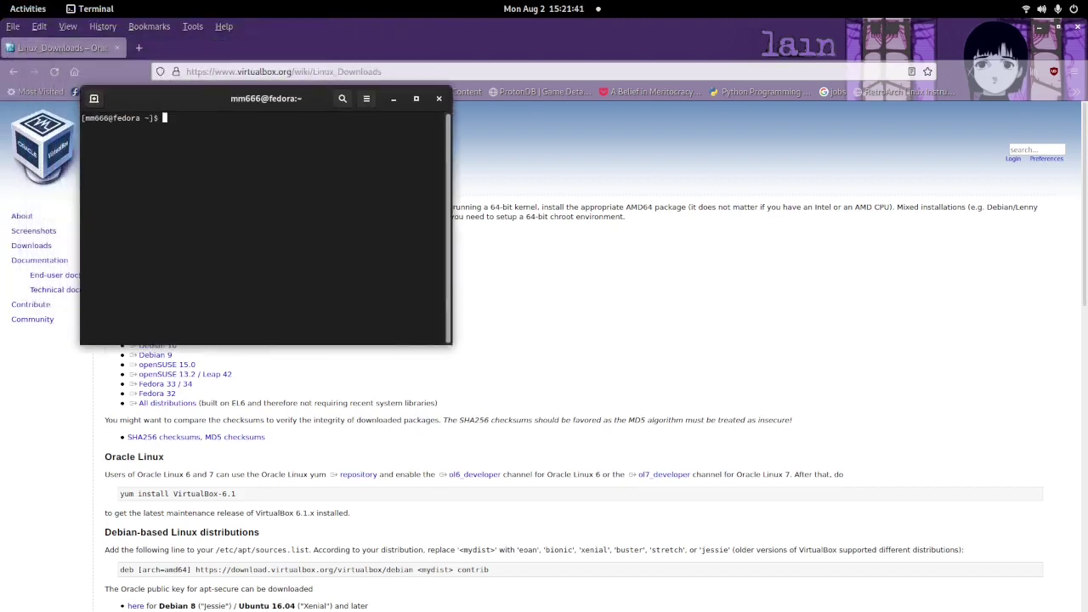
{"action": "type", "text": "cd /home/mm666/Downloads"}
{"action": "key", "text": "Return"}
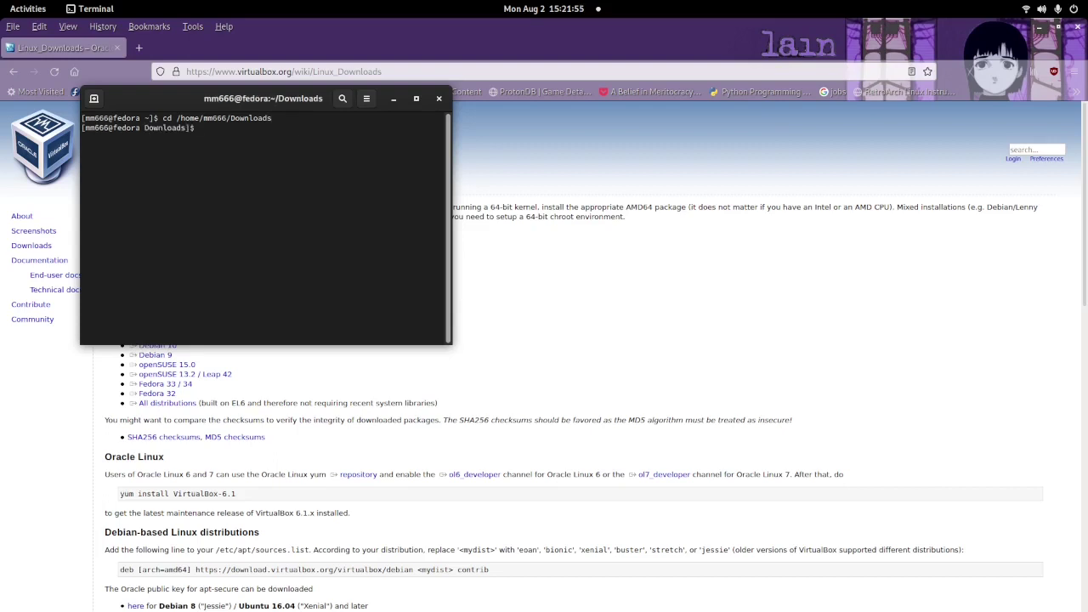
Enter the example command "sudo dnf install nameofrpmfile.rpm" without running it, erase the file name, and close the terminal.
{"action": "type", "text": "sudo dnf install nameofrpmfile.rpm"}
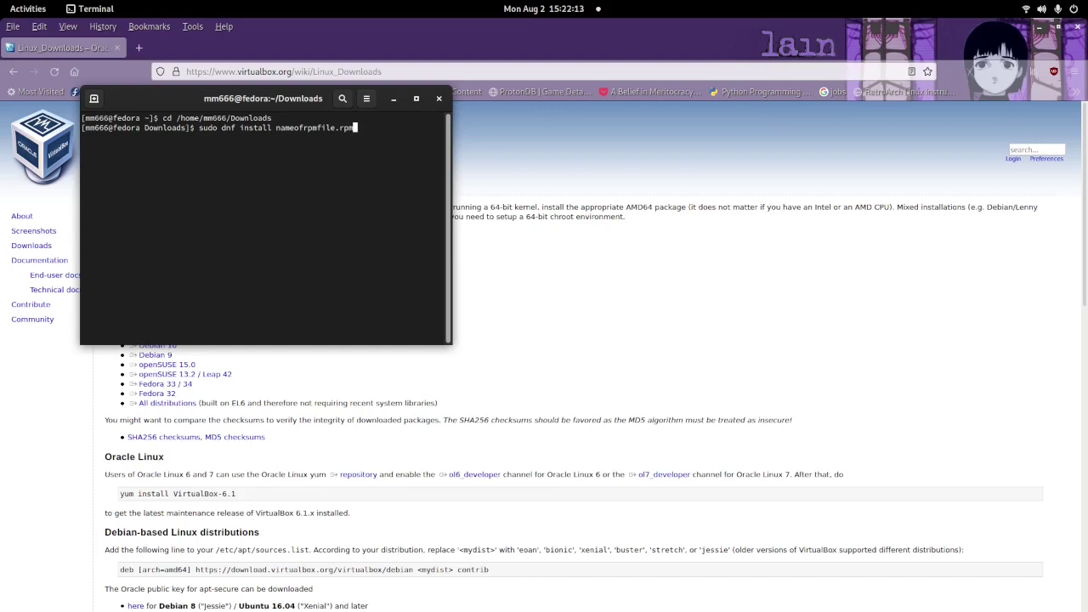
{"action": "key", "text": "BackSpace"}
{"action": "key", "text": "BackSpace"}
{"action": "key", "text": "BackSpace"}
{"action": "key", "text": "BackSpace"}
{"action": "key", "text": "BackSpace"}
{"action": "key", "text": "BackSpace"}
{"action": "key", "text": "BackSpace"}
{"action": "key", "text": "BackSpace"}
{"action": "key", "text": "BackSpace"}
{"action": "key", "text": "BackSpace"}
{"action": "key", "text": "BackSpace"}
{"action": "key", "text": "BackSpace"}
{"action": "key", "text": "BackSpace"}
{"action": "key", "text": "BackSpace"}
{"action": "key", "text": "BackSpace"}
{"action": "key", "text": "BackSpace"}
{"action": "key", "text": "BackSpace"}
{"action": "key", "text": "BackSpace"}
{"action": "key", "text": "BackSpace"}
{"action": "key", "text": "BackSpace"}
{"action": "left_click", "coordinate": [439, 98]}
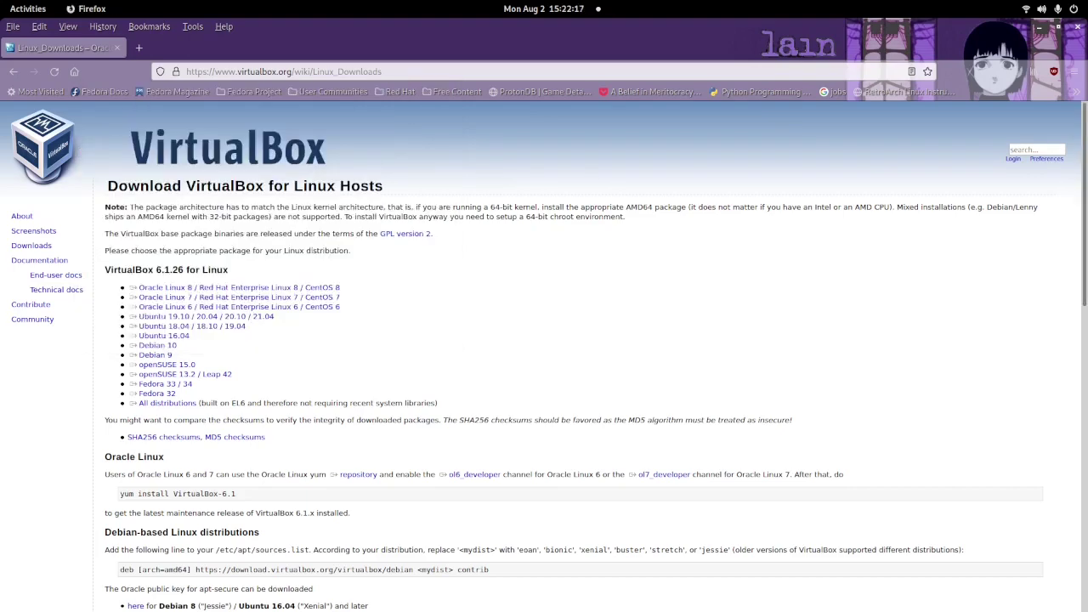
Search the system for "virtual", show the running Windows 2000 machine, and switch to Oracle VM VirtualBox Manager.
{"action": "key", "text": "super"}
{"action": "type", "text": "virtual"}
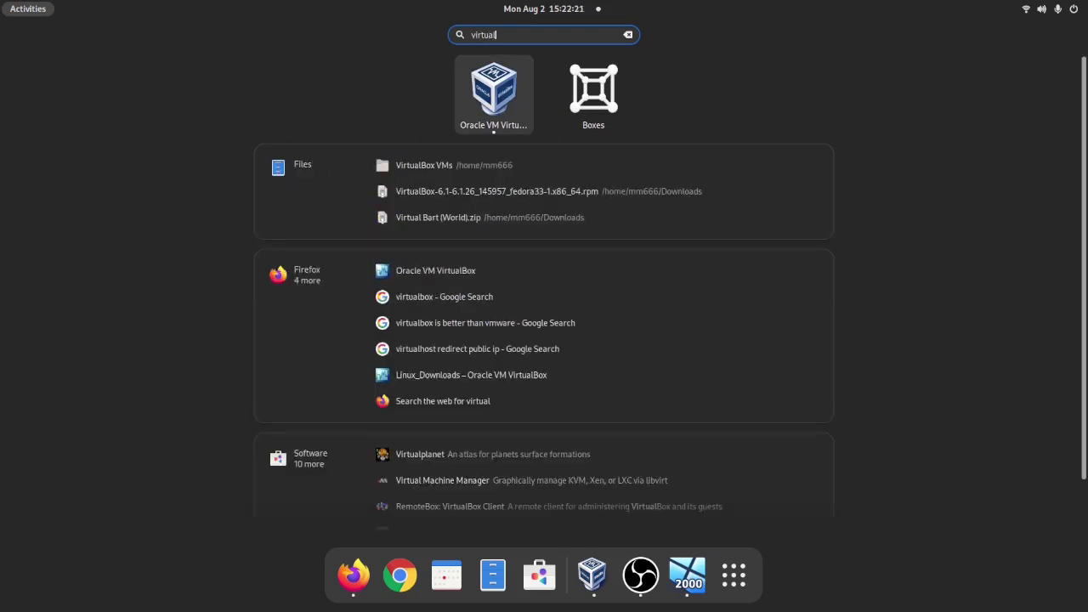
{"action": "left_click", "coordinate": [686, 576]}
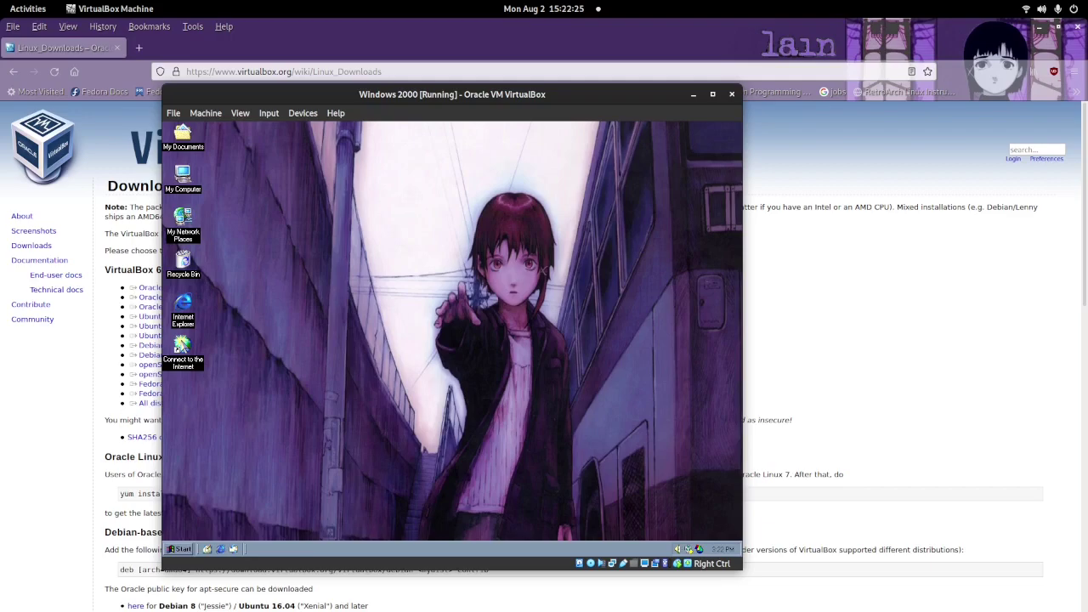
{"action": "key", "text": "super"}
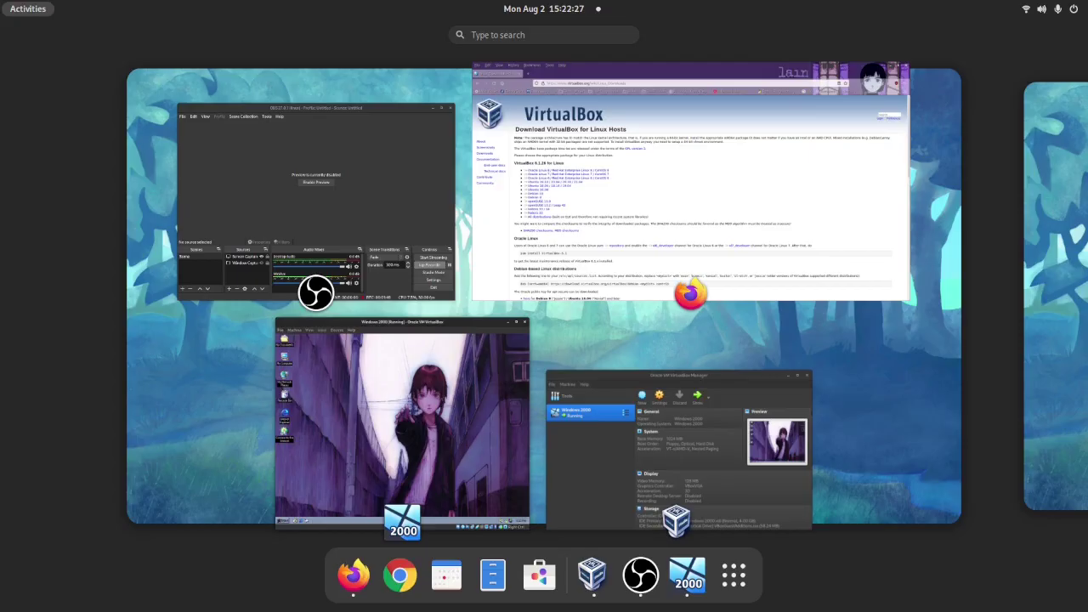
{"action": "left_click", "coordinate": [680, 451]}
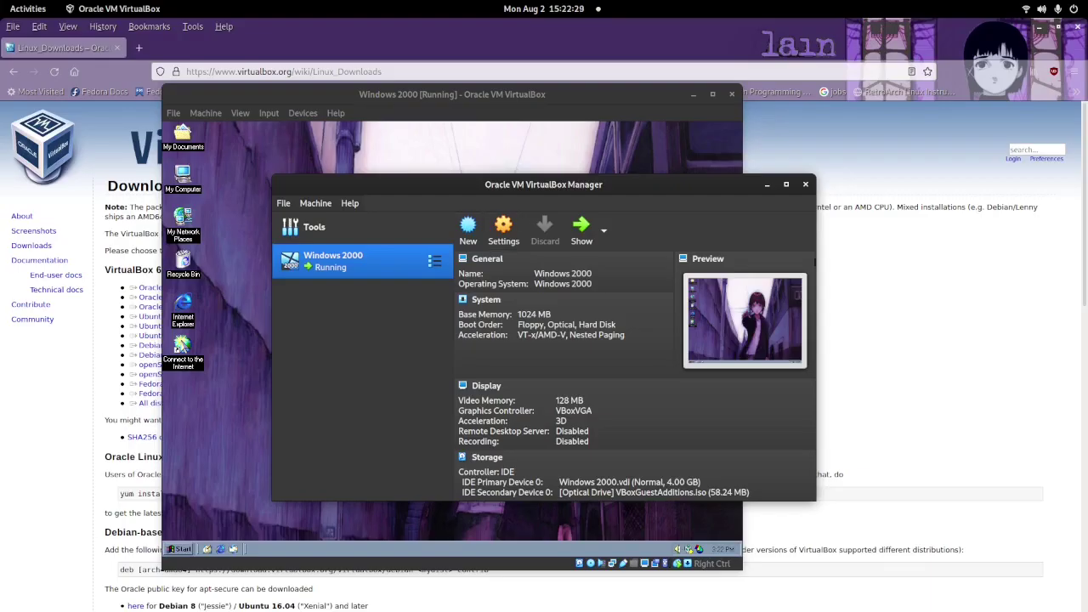
Start a new virtual machine named "windows nt" and accept a memory size of 128 MB.
{"action": "left_click", "coordinate": [467, 228]}
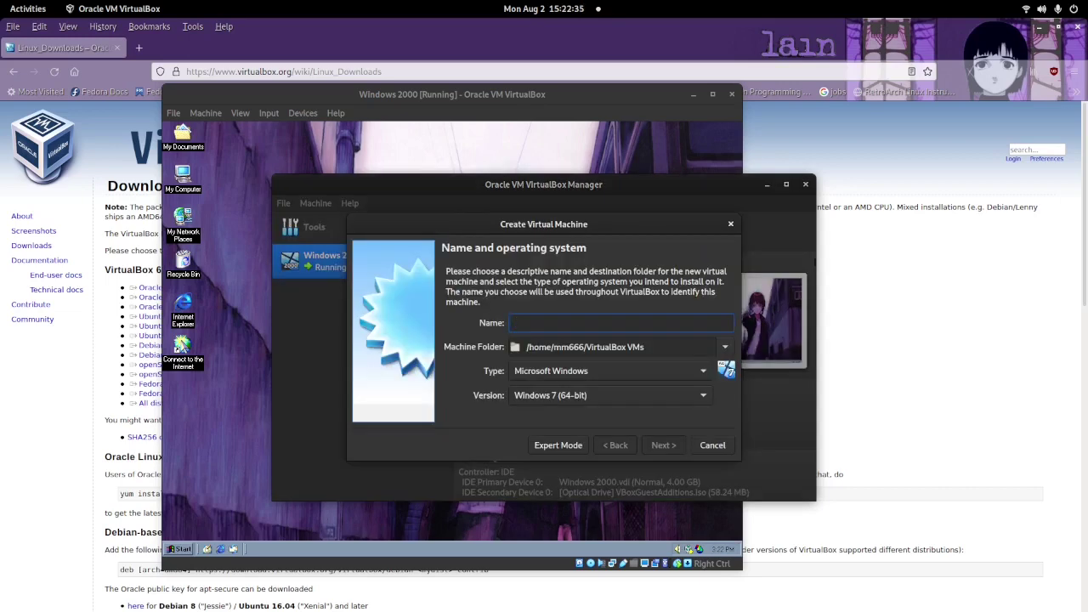
{"action": "type", "text": "windows nt"}
{"action": "key", "text": "Return"}
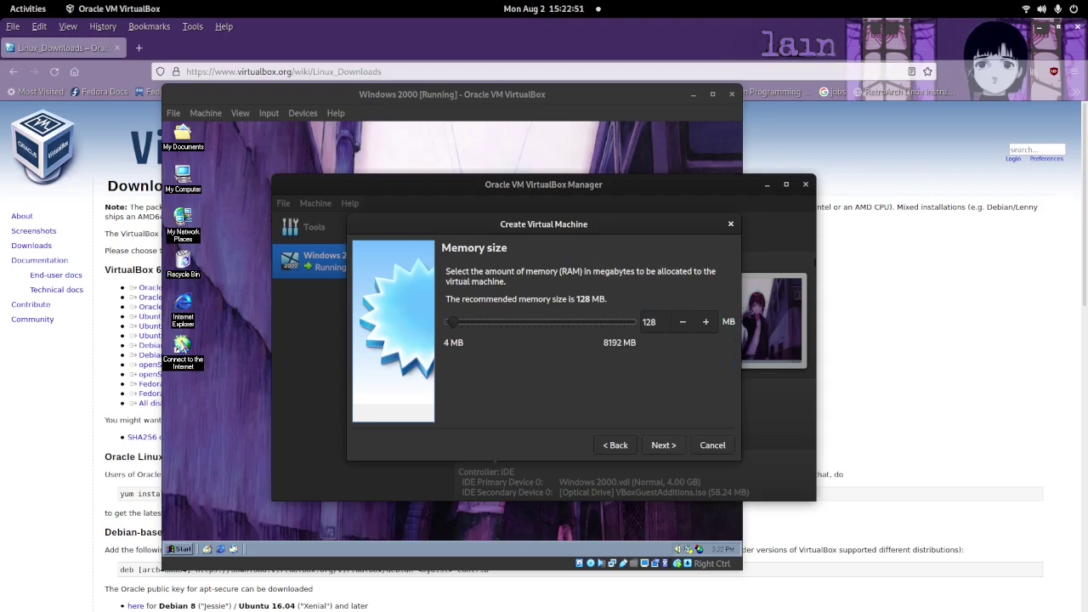
{"action": "key", "text": "Return"}
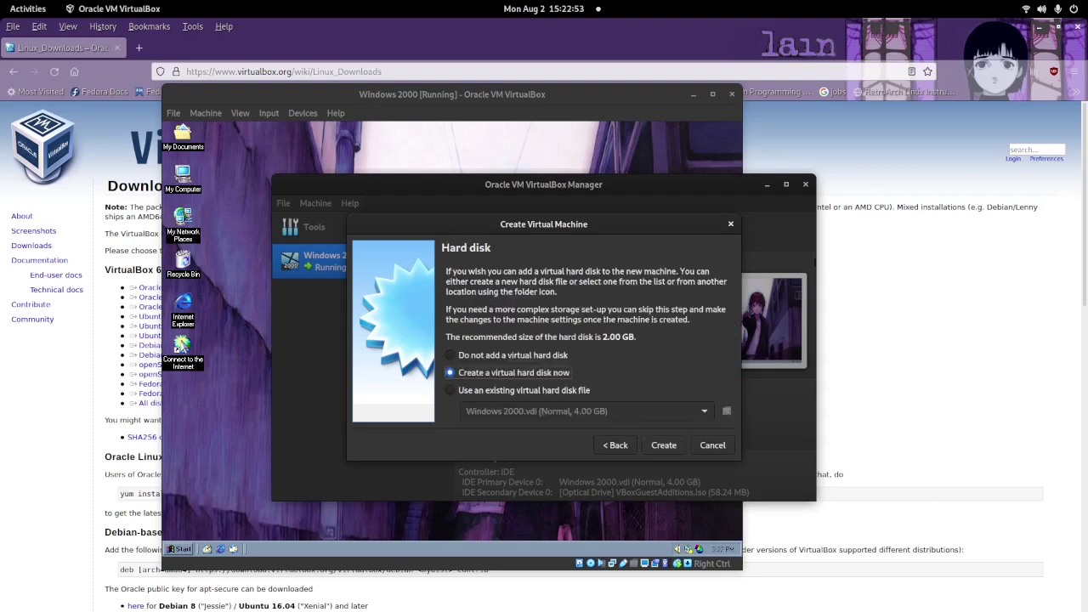
Create the machine with a new dynamically allocated 2.00 GB VDI virtual hard disk.
{"action": "key", "text": "Return"}
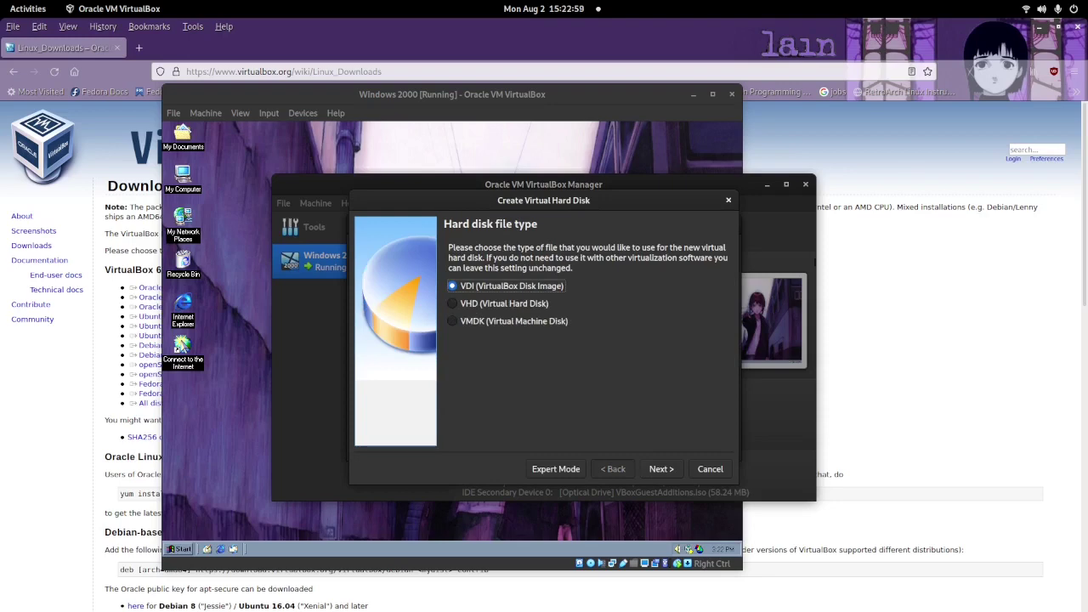
{"action": "key", "text": "Return"}
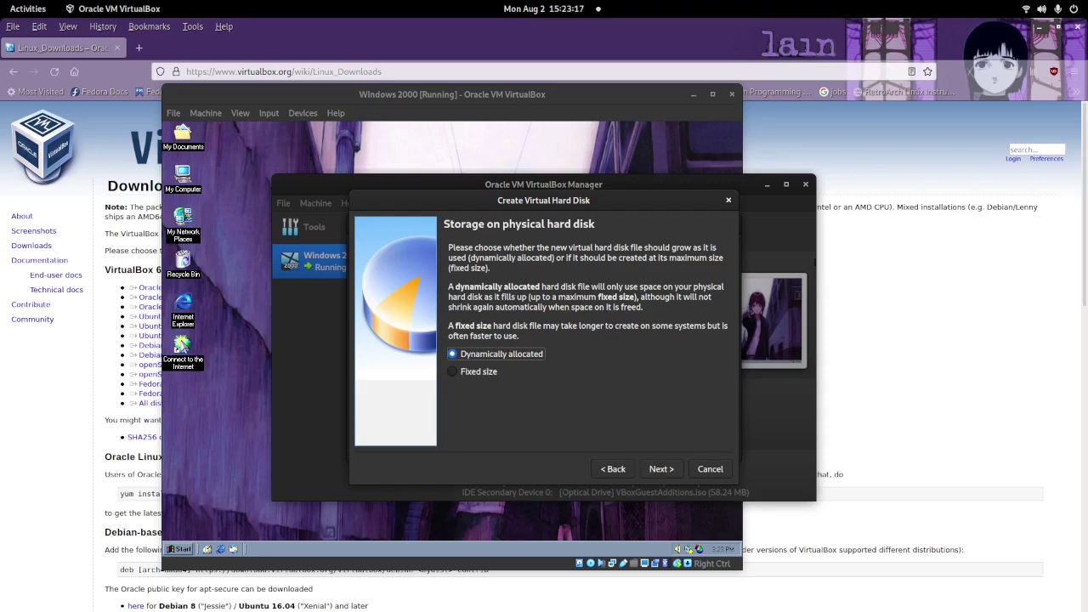
{"action": "key", "text": "Return"}
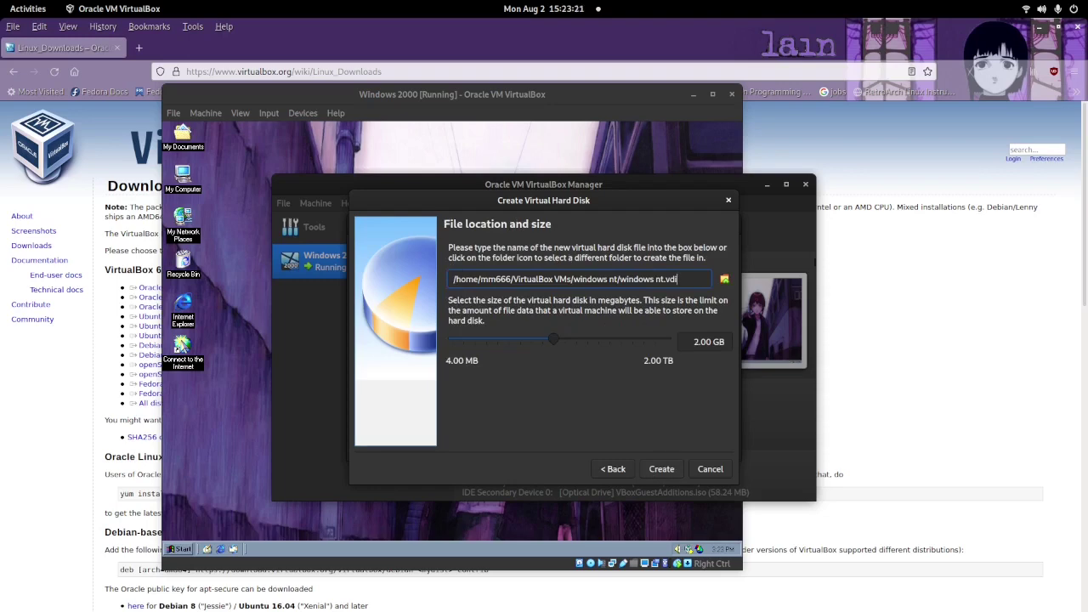
{"action": "key", "text": "Return"}
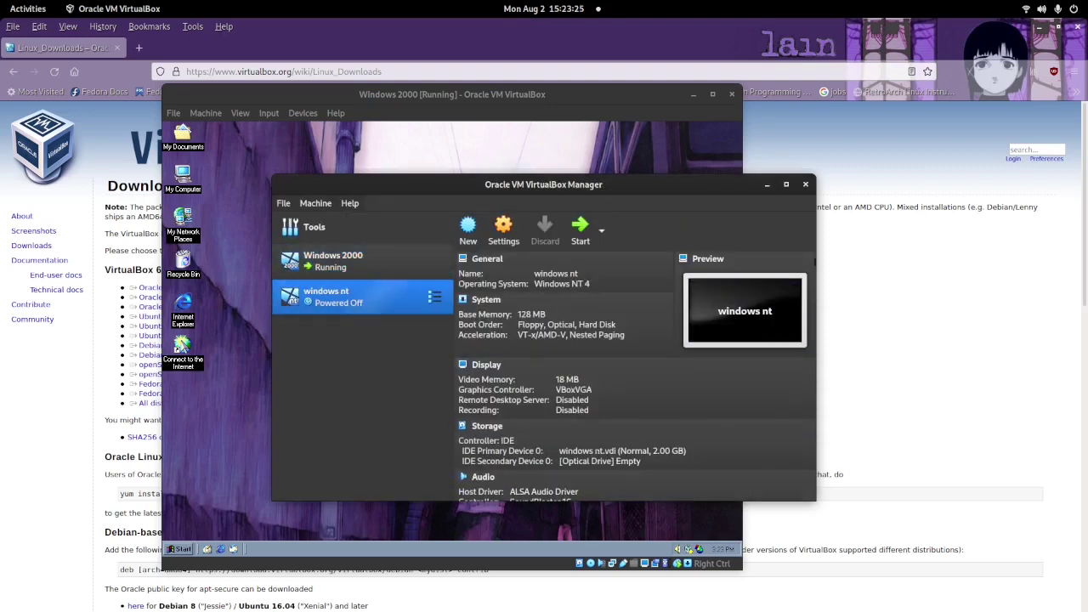
Remove the "windows nt" virtual machine and delete all its files.
{"action": "right_click", "coordinate": [338, 297]}
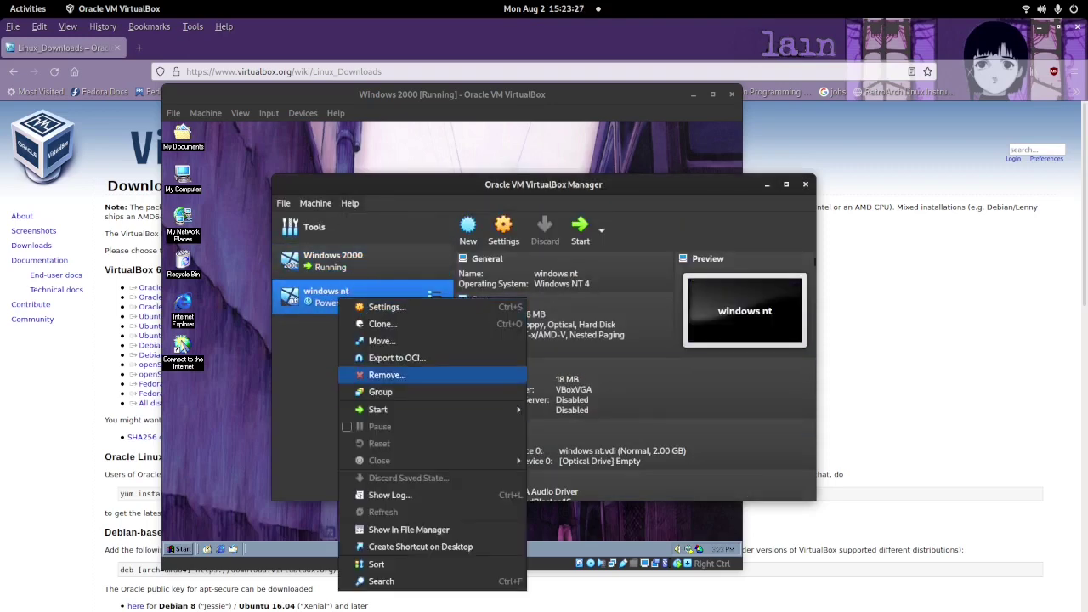
{"action": "left_click", "coordinate": [387, 375]}
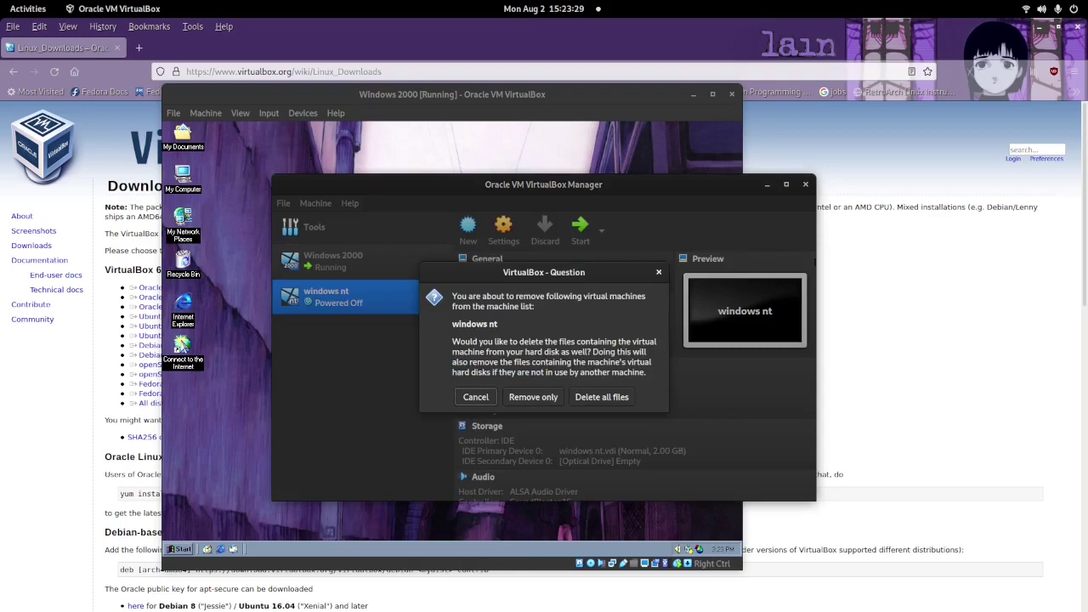
{"action": "left_click", "coordinate": [602, 397]}
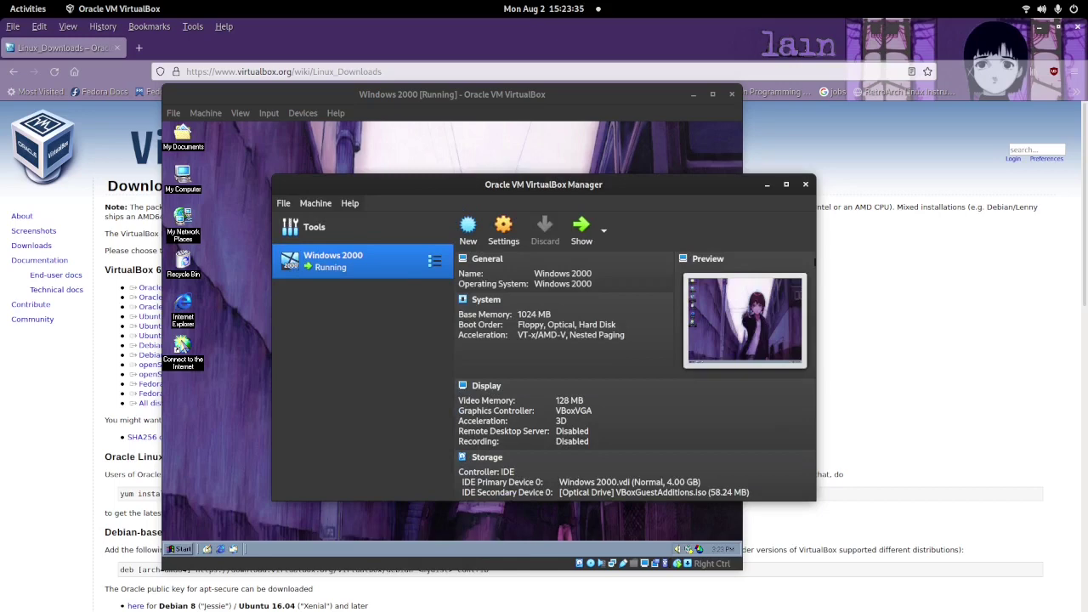
Switch to the running Windows 2000 machine and examine the disk image choices for its optical drive.
{"action": "key", "text": "alt+Tab"}
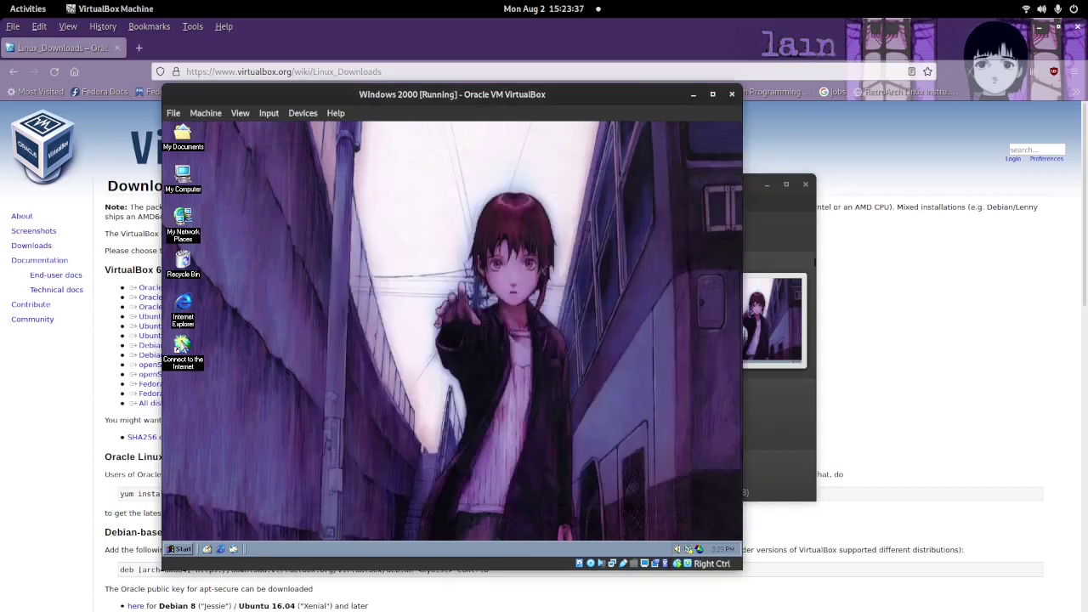
{"action": "right_click", "coordinate": [590, 562]}
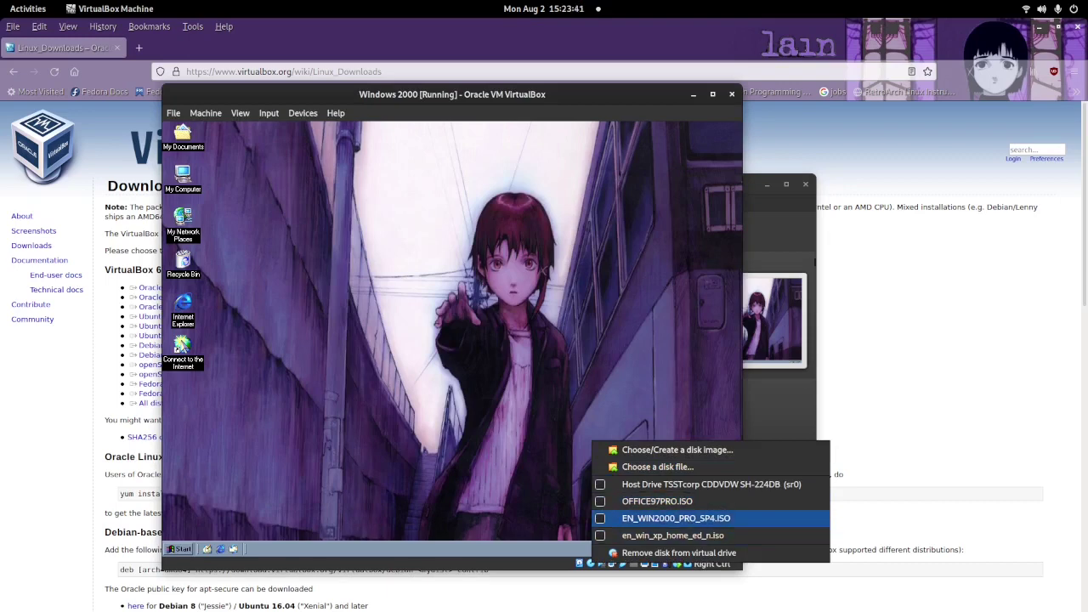
{"action": "key", "text": "Escape"}
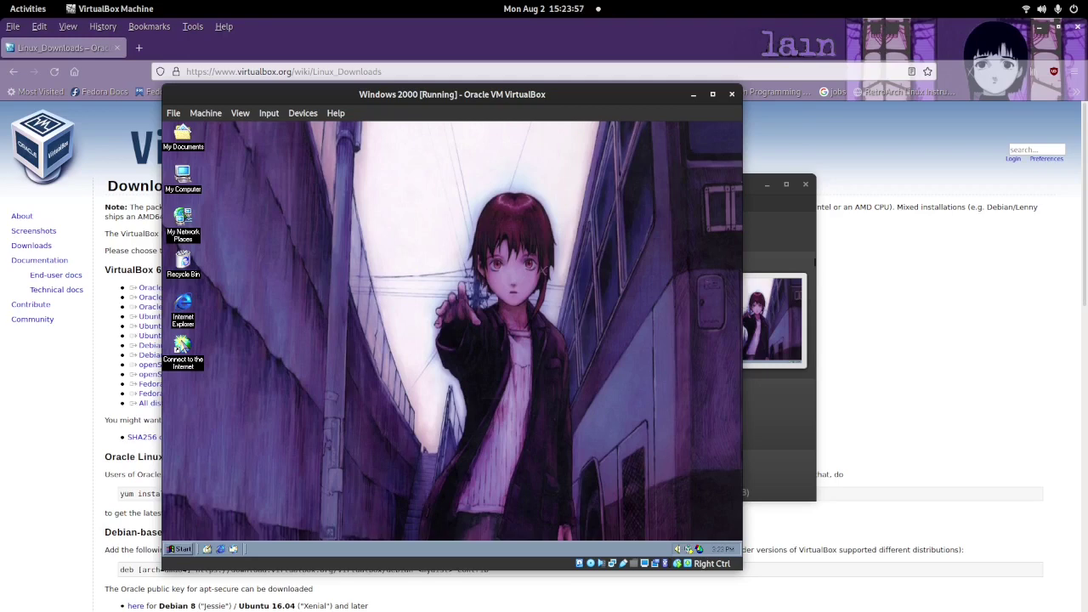
Insert the Guest Additions CD image into the Windows 2000 machine and explore the VBox_GAs_6.1.26 disc from My Computer.
{"action": "left_click", "coordinate": [302, 113]}
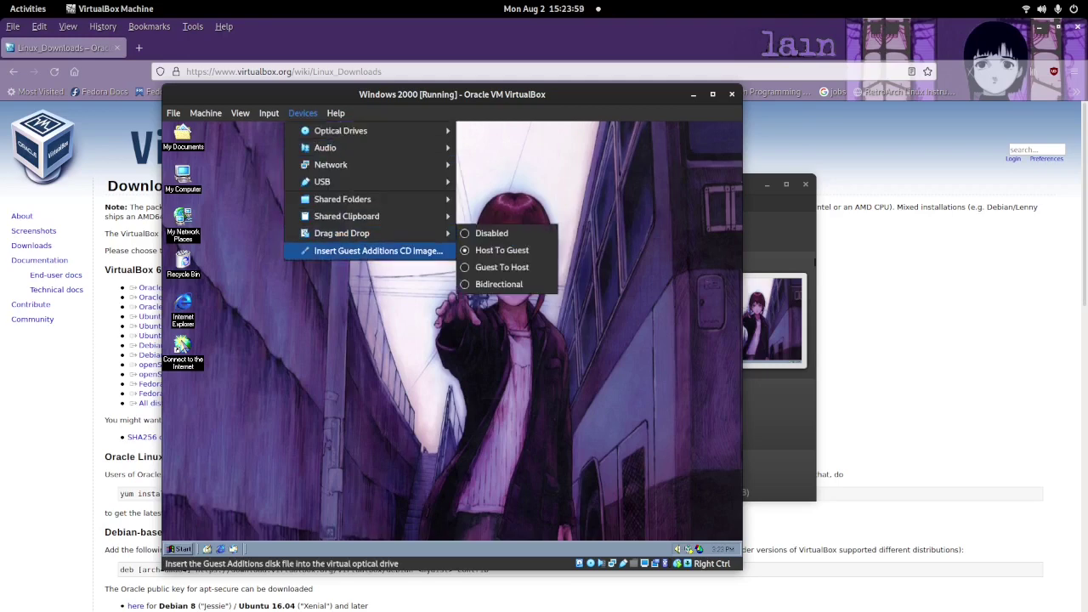
{"action": "left_click", "coordinate": [378, 251]}
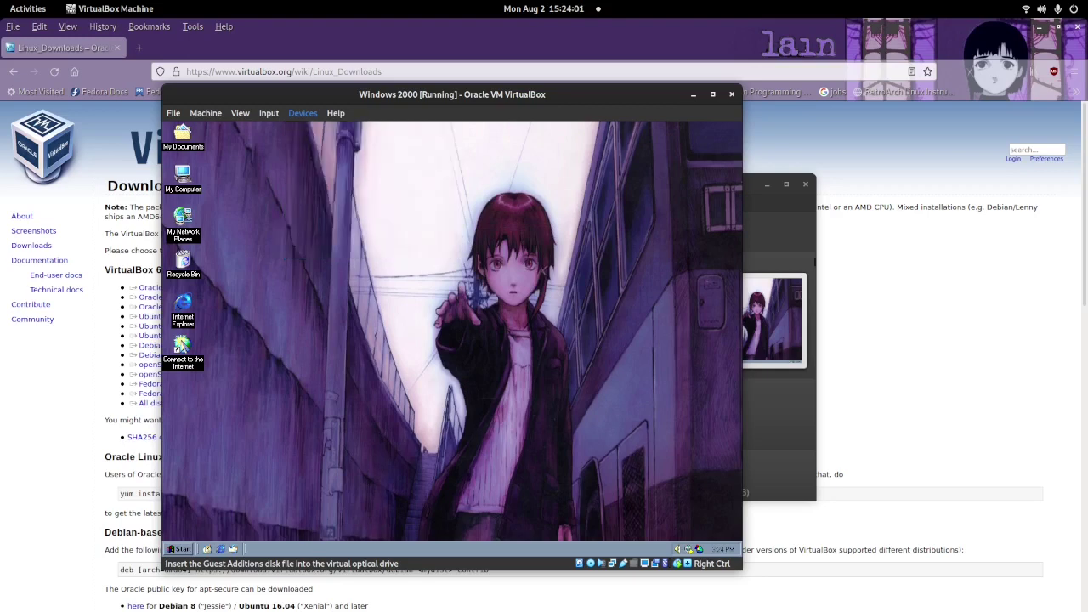
{"action": "double_click", "coordinate": [183, 174]}
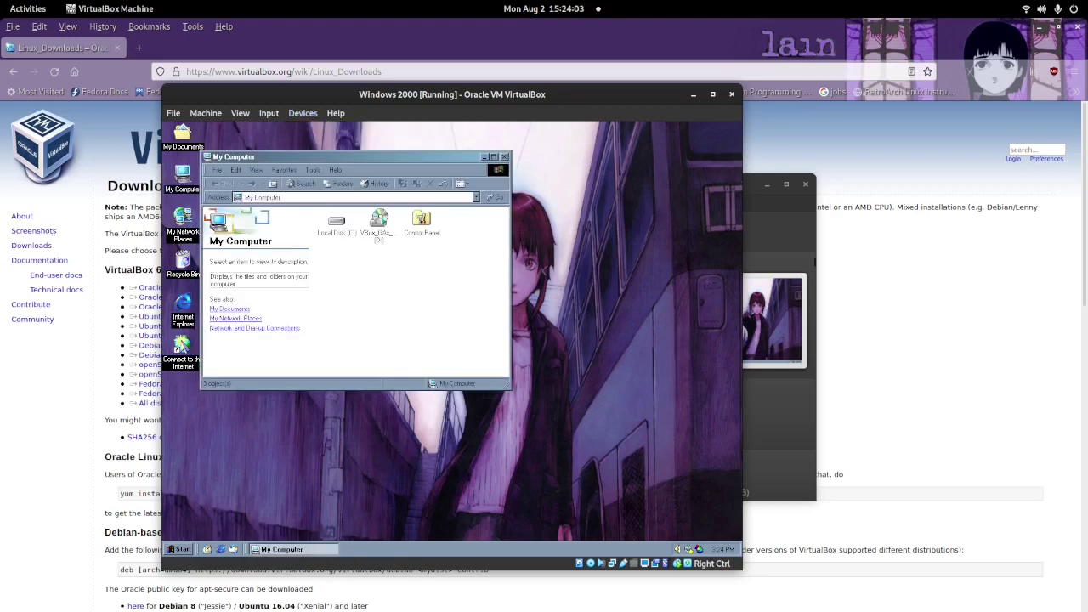
{"action": "right_click", "coordinate": [380, 219]}
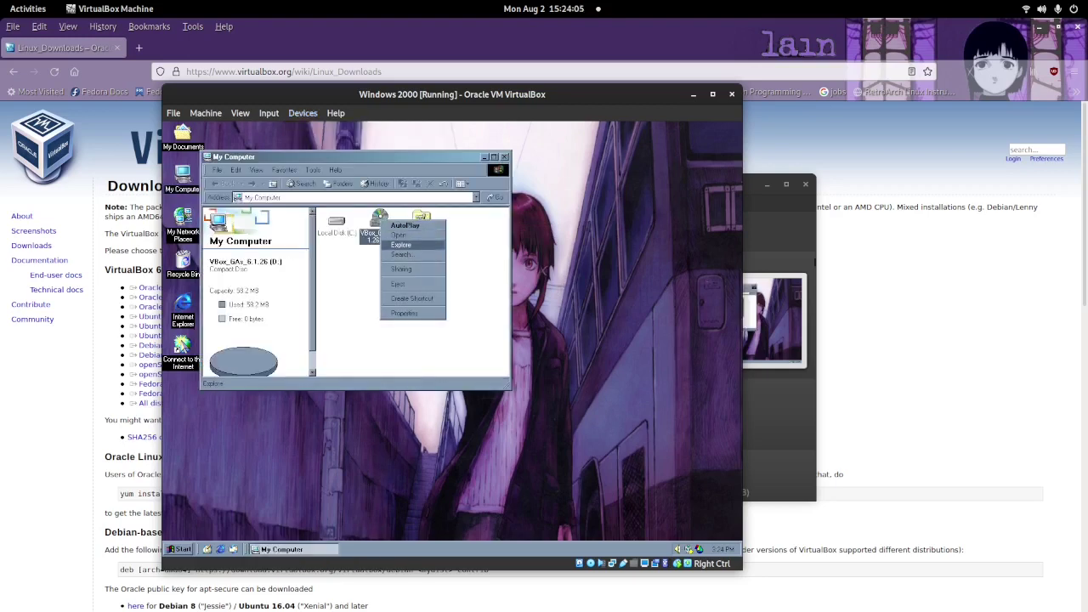
{"action": "left_click", "coordinate": [400, 245]}
Launch the VBoxWindowsAdditions installer, quit its setup, and close the disc's folder window.
{"action": "double_click", "coordinate": [545, 407]}
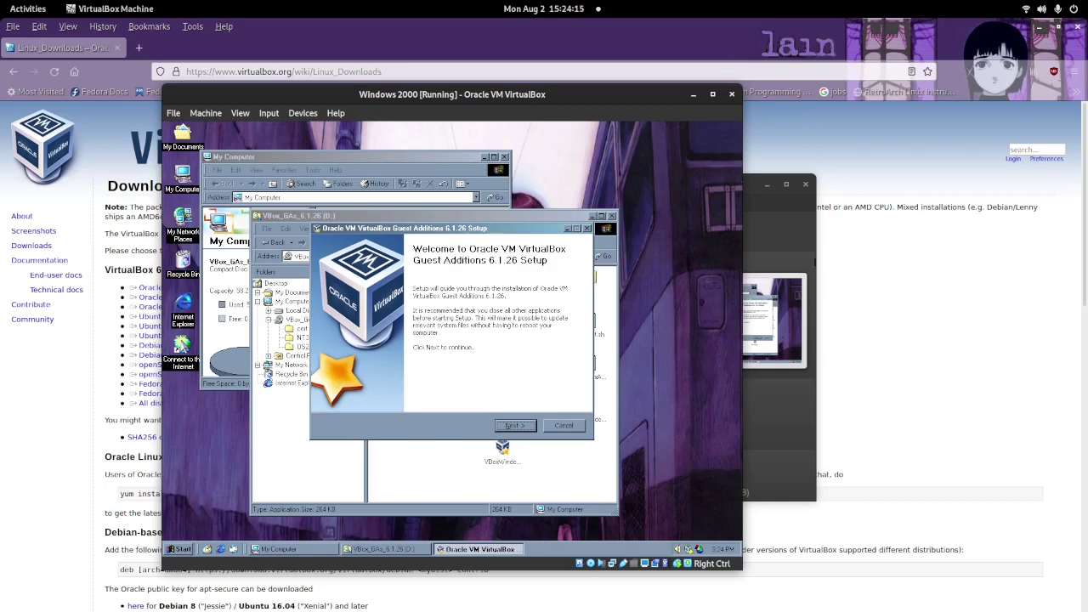
{"action": "key", "text": "Escape"}
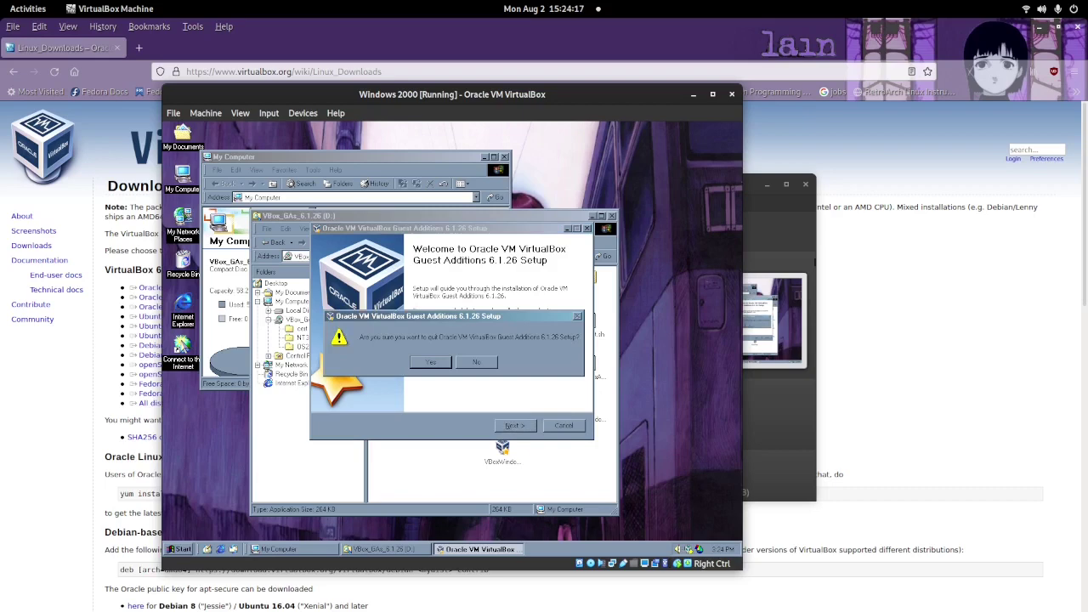
{"action": "key", "text": "Return"}
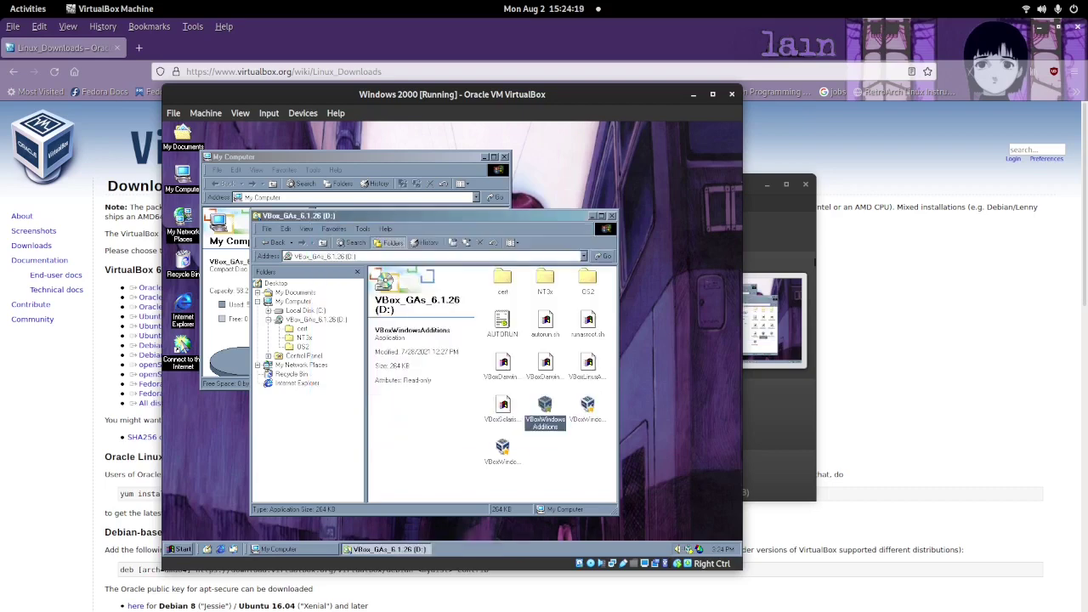
{"action": "key", "text": "alt+F4"}
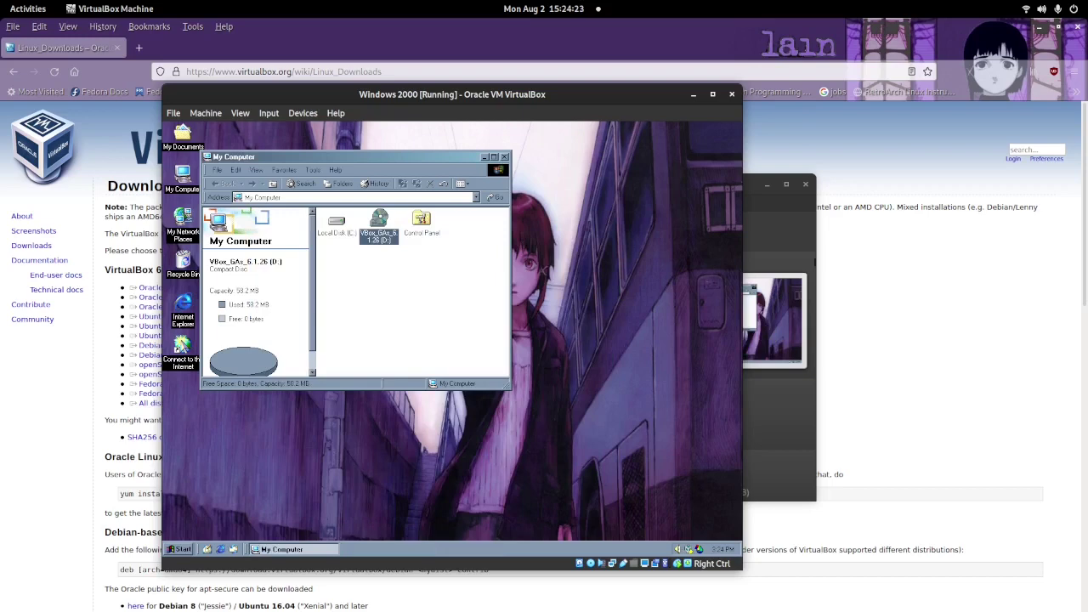
Close the My Computer window and check the guest's general system properties, closing the dialog when done.
{"action": "key", "text": "alt+F4"}
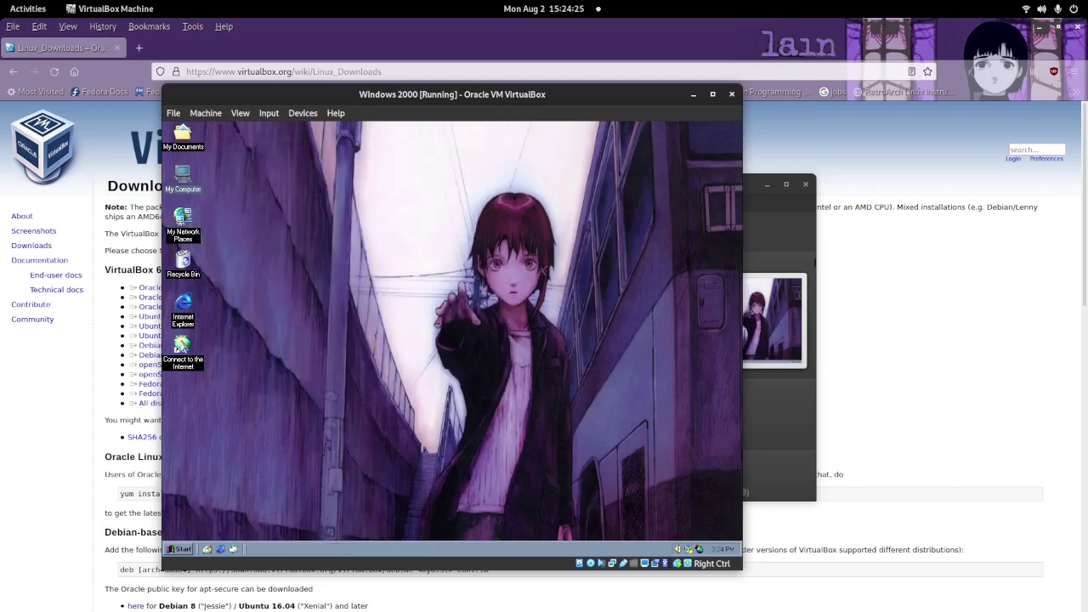
{"action": "right_click", "coordinate": [184, 179]}
{"action": "left_click", "coordinate": [208, 278]}
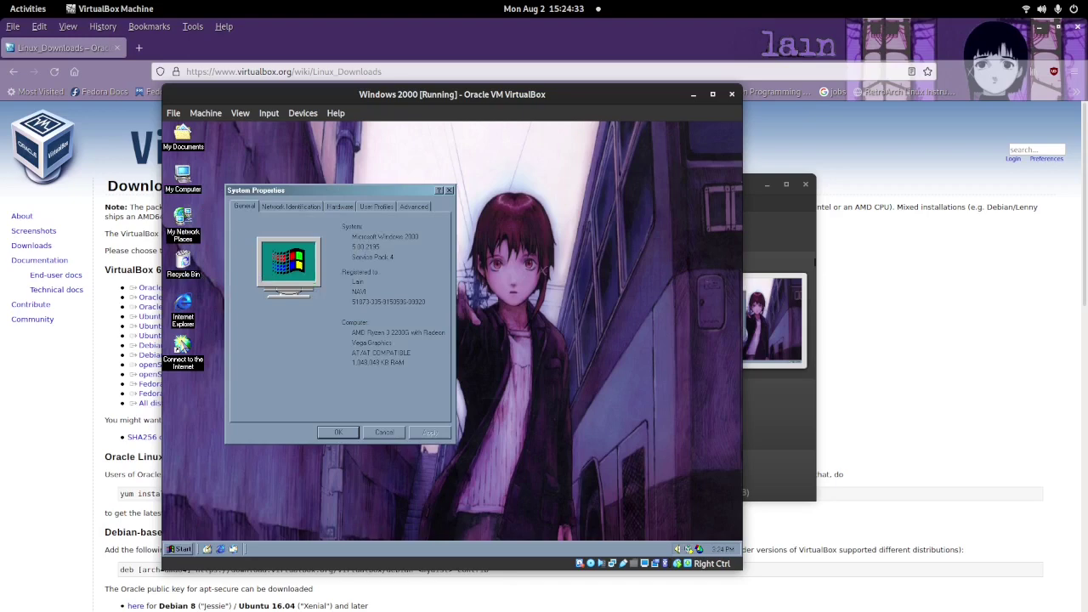
{"action": "left_click", "coordinate": [450, 190]}
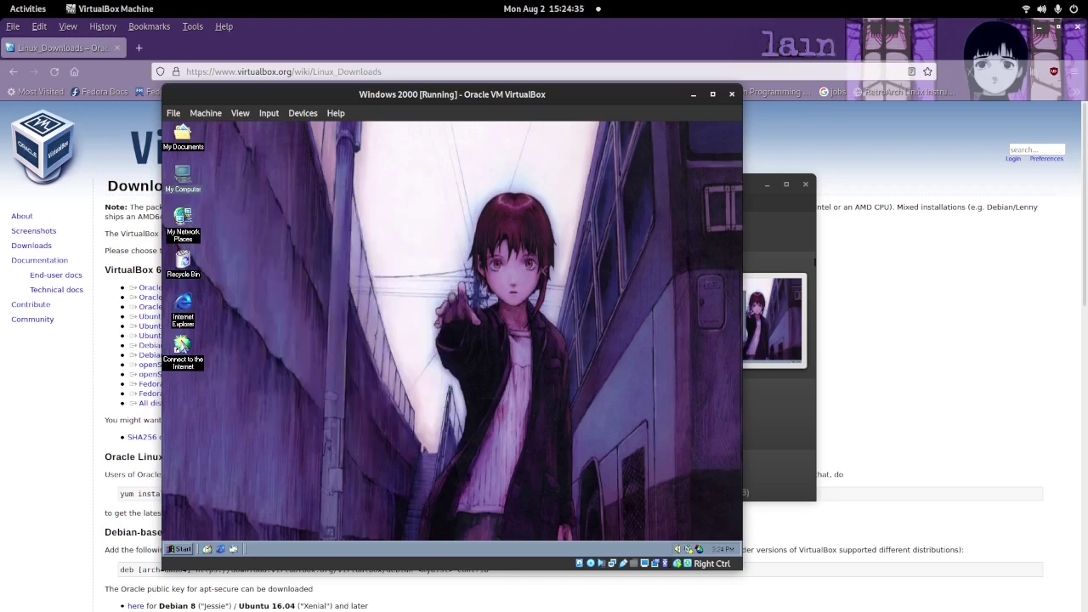
Launch Microsoft Word from the guest's Microsoft Office programs, dismiss the assistant's question balloon, and close Word.
{"action": "left_click", "coordinate": [181, 549]}
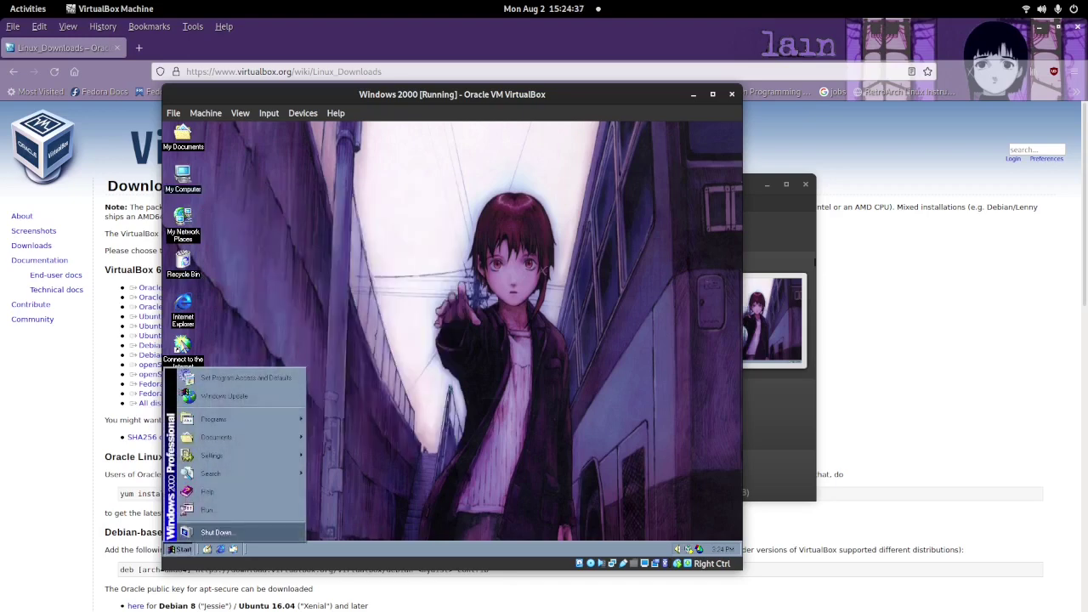
{"action": "mouse_move", "coordinate": [221, 419]}
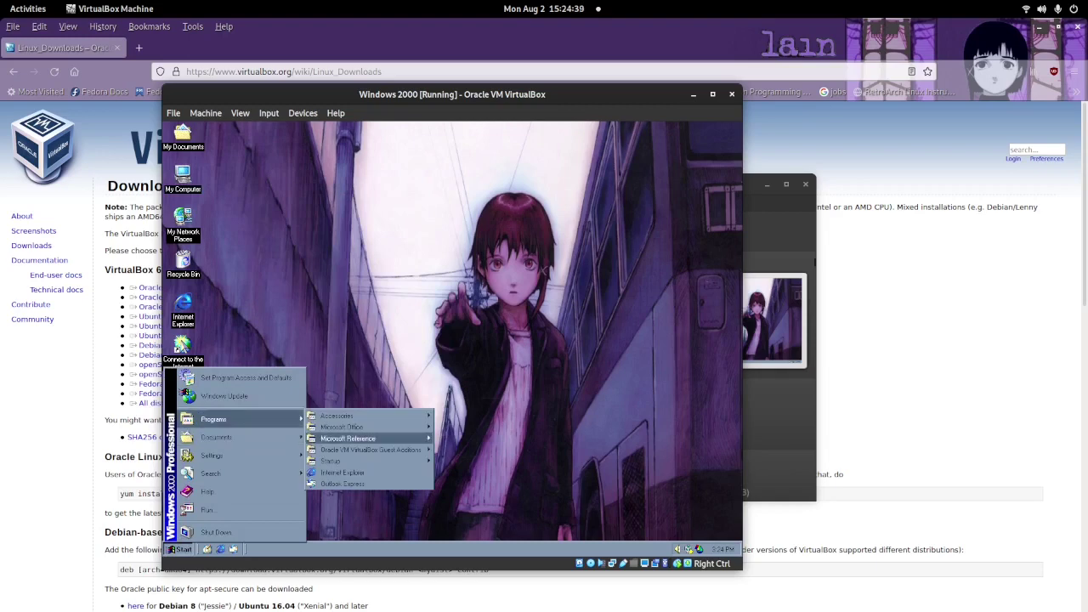
{"action": "mouse_move", "coordinate": [373, 426]}
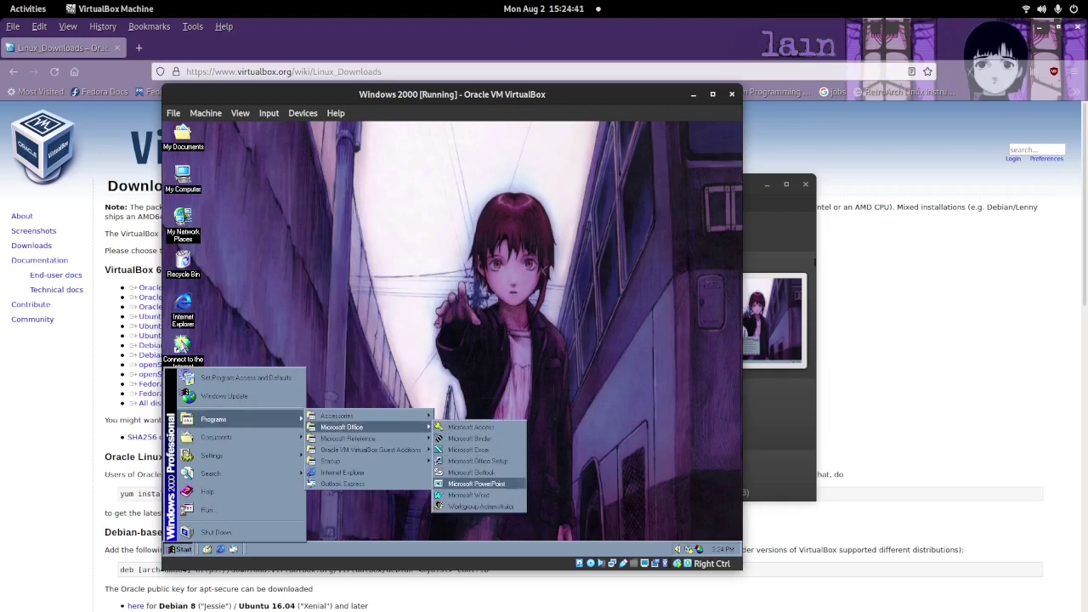
{"action": "left_click", "coordinate": [468, 494]}
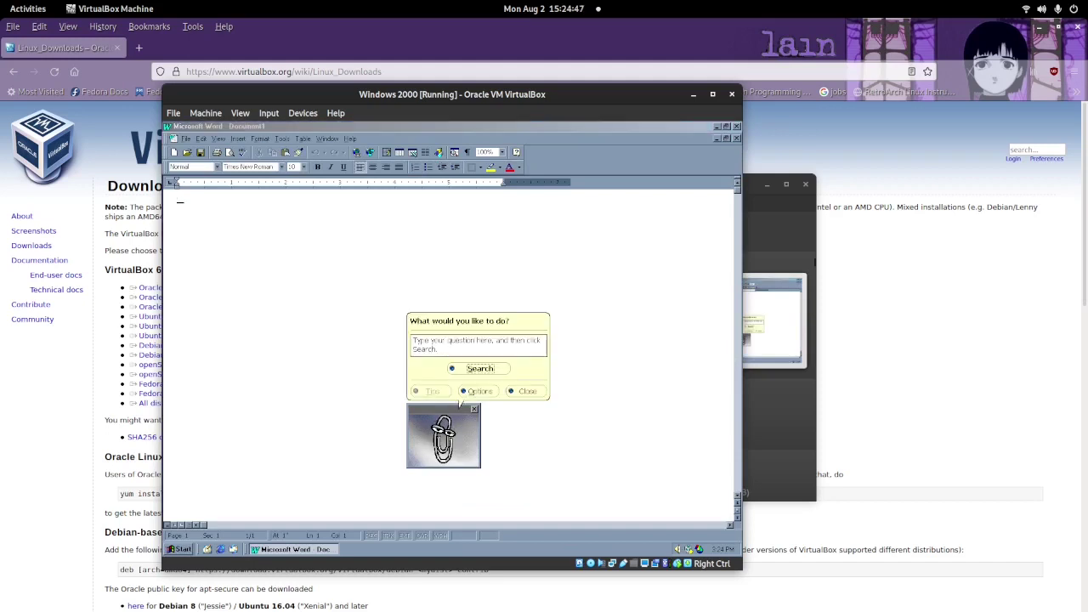
{"action": "key", "text": "Escape"}
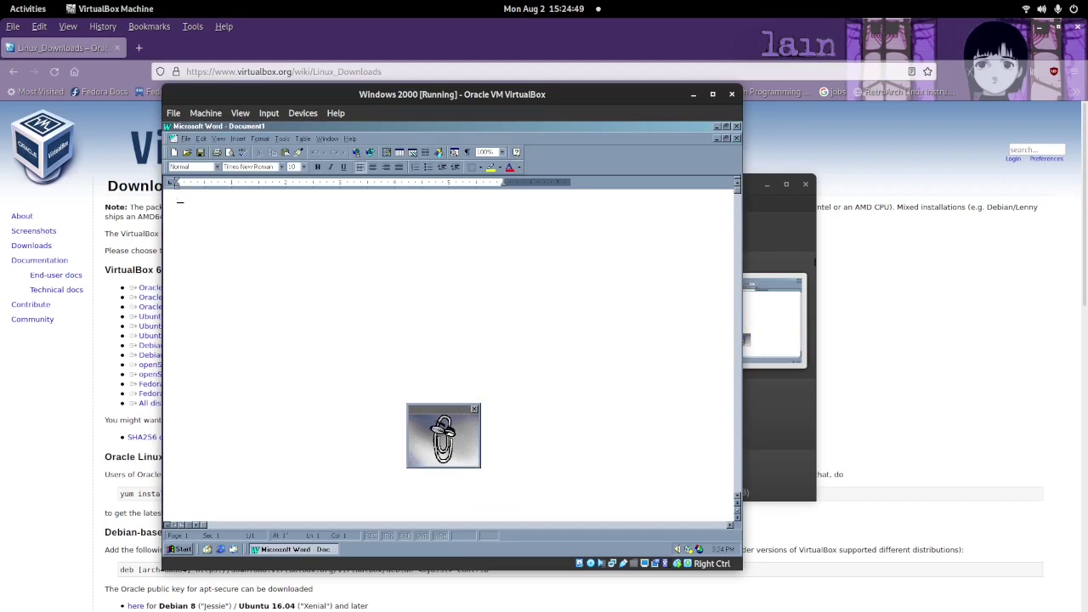
{"action": "key", "text": "alt+F4"}
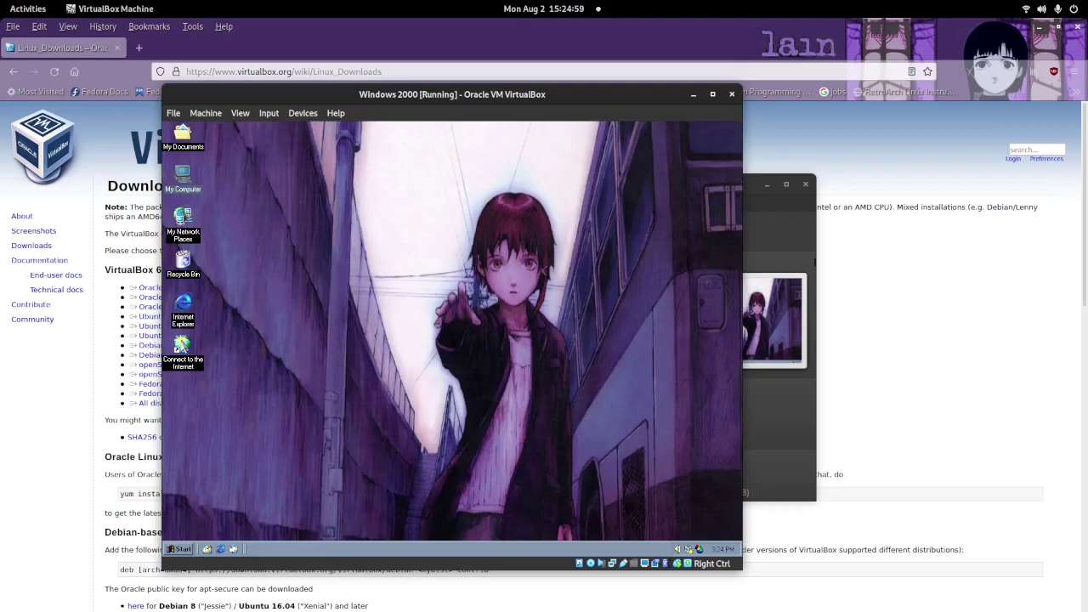
Examine the drag-and-drop modes available between host and guest for the Windows 2000 machine, leaving the setting as it is.
{"action": "left_click", "coordinate": [303, 113]}
{"action": "mouse_move", "coordinate": [340, 232]}
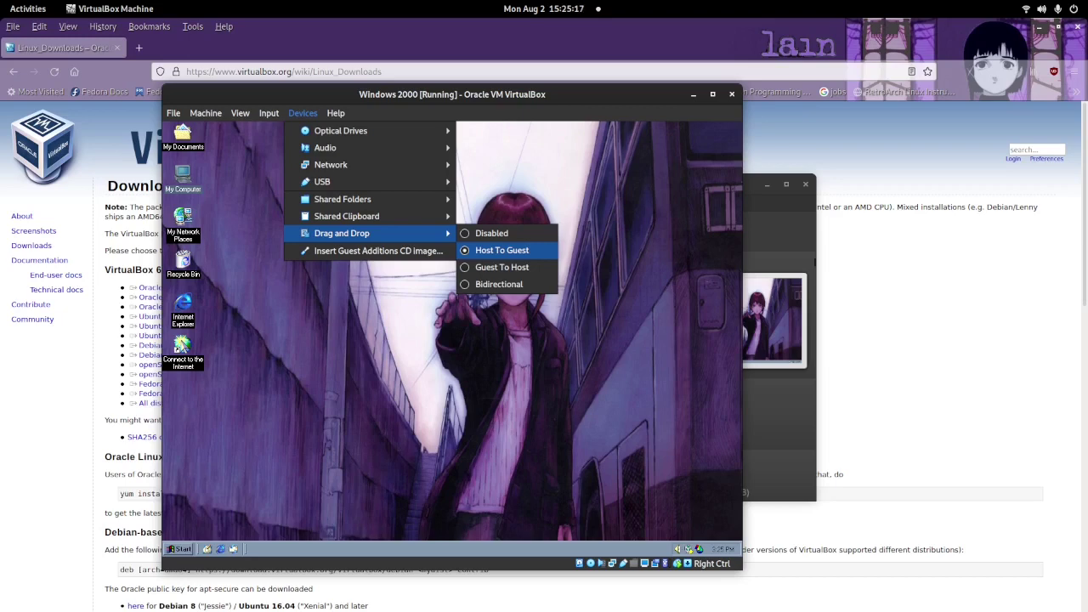
{"action": "key", "text": "Escape"}
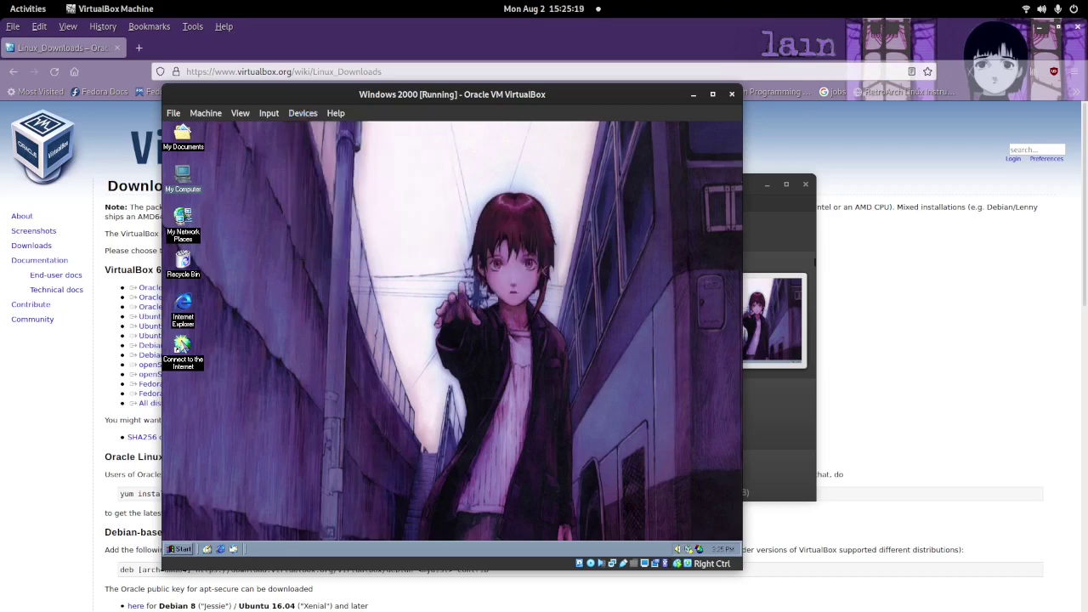